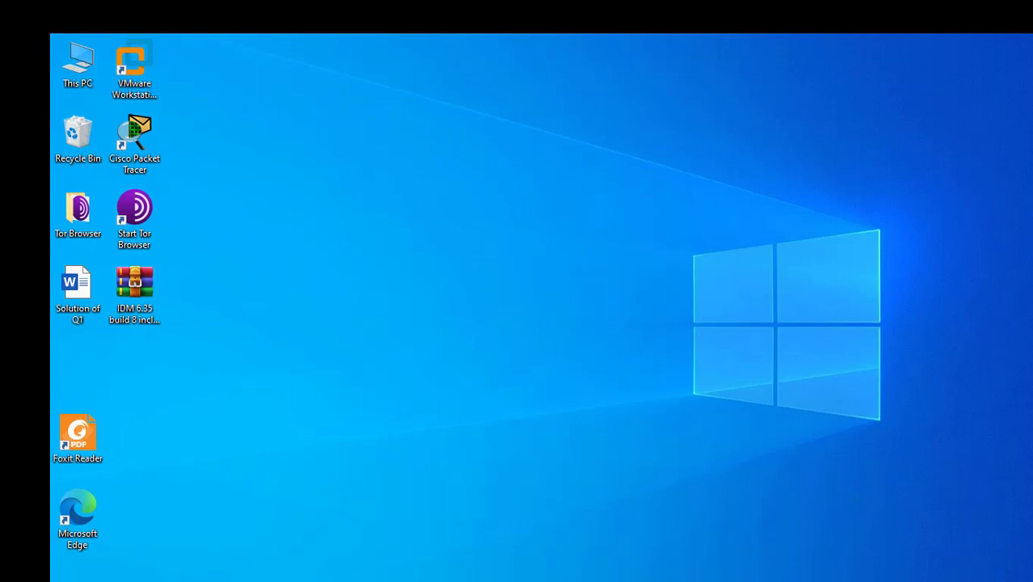
Switch to Chrome, search Google for "advanced ip scanner" and open the advanced-ip-scanner.com result
{"action": "key", "text": "super+s"}
{"action": "left_click", "coordinate": [299, 227]}
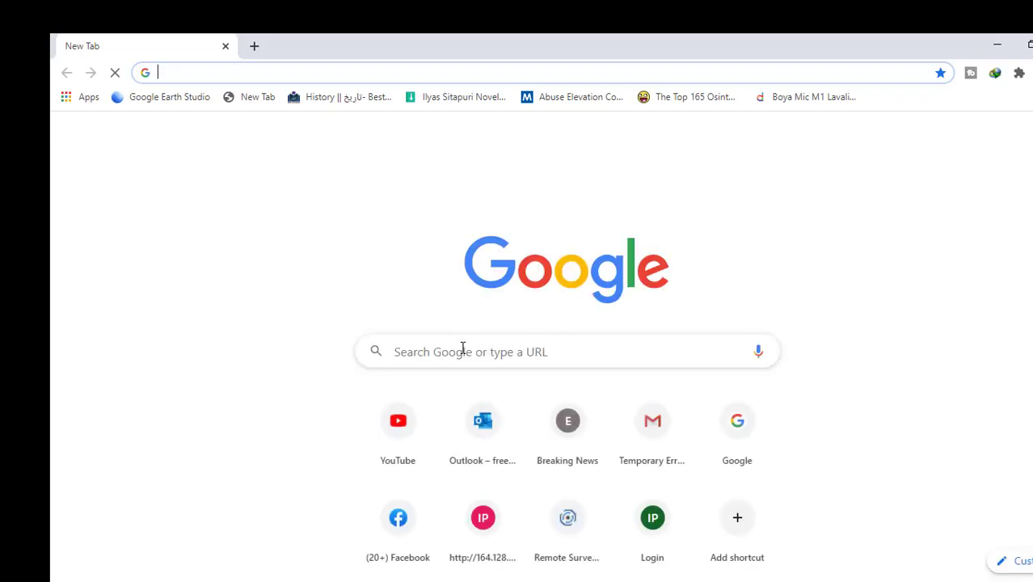
{"action": "left_click", "coordinate": [462, 348]}
{"action": "type", "text": "adv"}
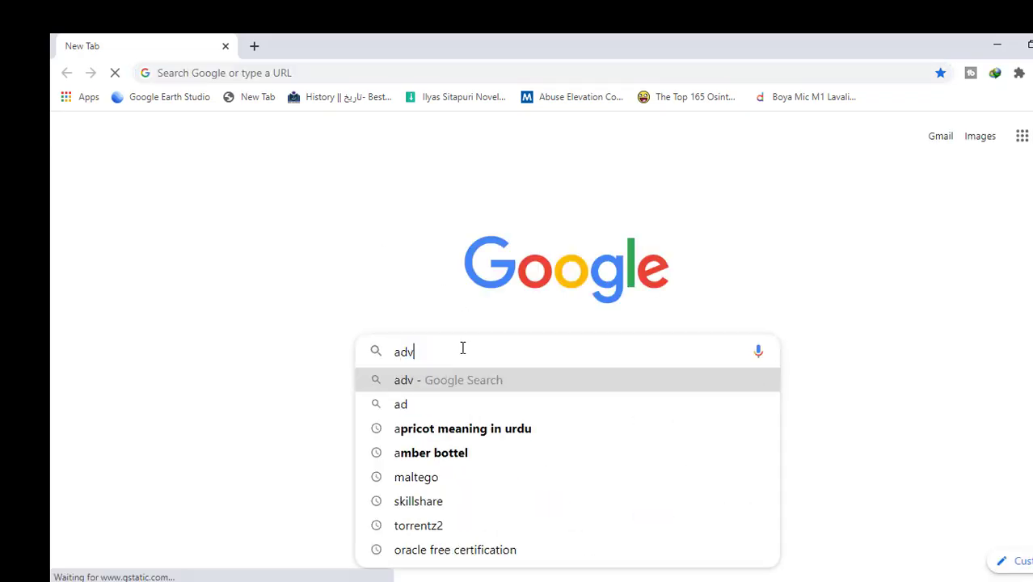
{"action": "type", "text": "anced"}
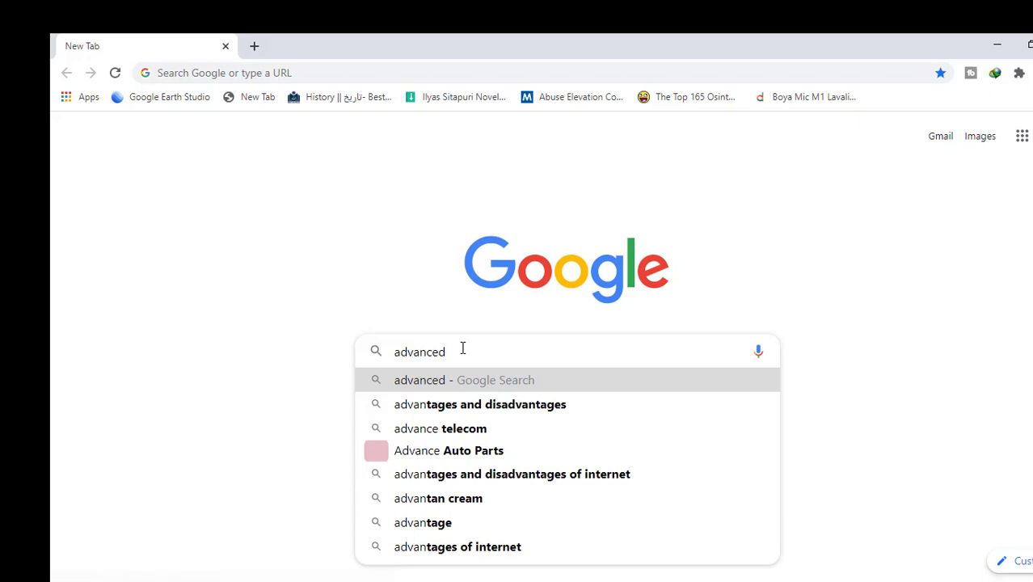
{"action": "type", "text": " ip"}
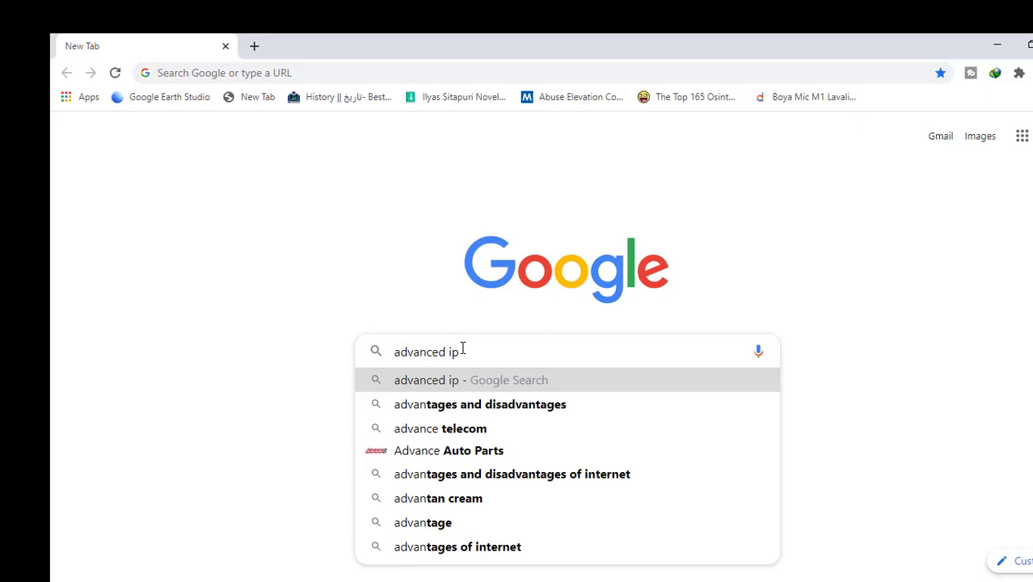
{"action": "type", "text": " scanner"}
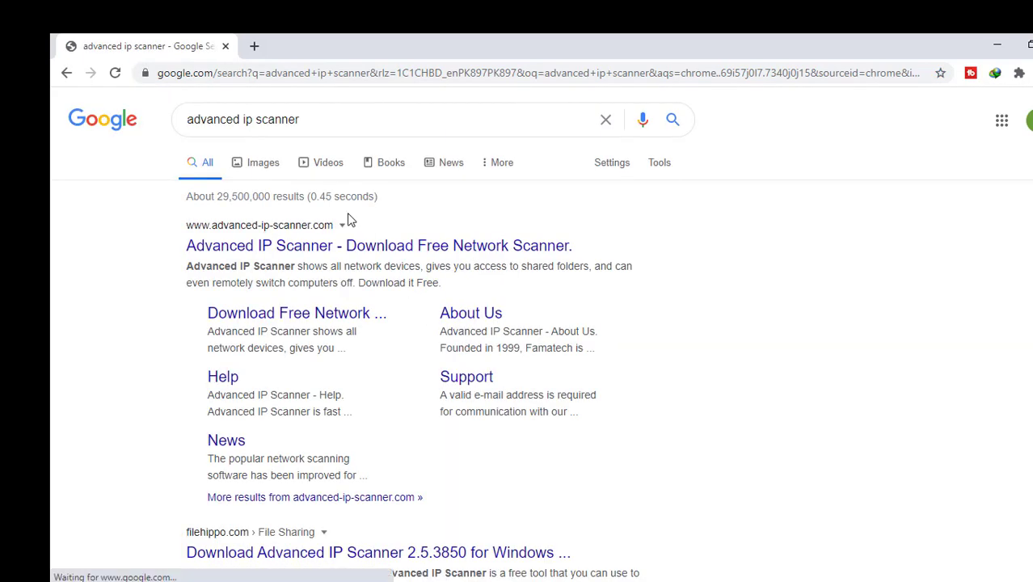
{"action": "left_click", "coordinate": [383, 244]}
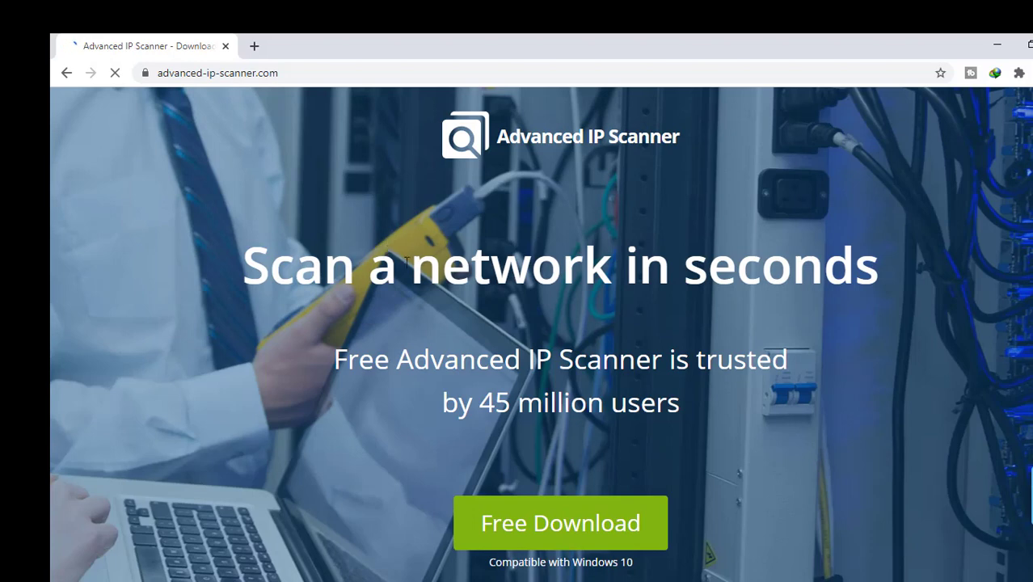
Download the free Advanced IP Scanner installer as a duplicate with a numbered file name, and minimize the download windows
{"action": "left_click", "coordinate": [615, 526]}
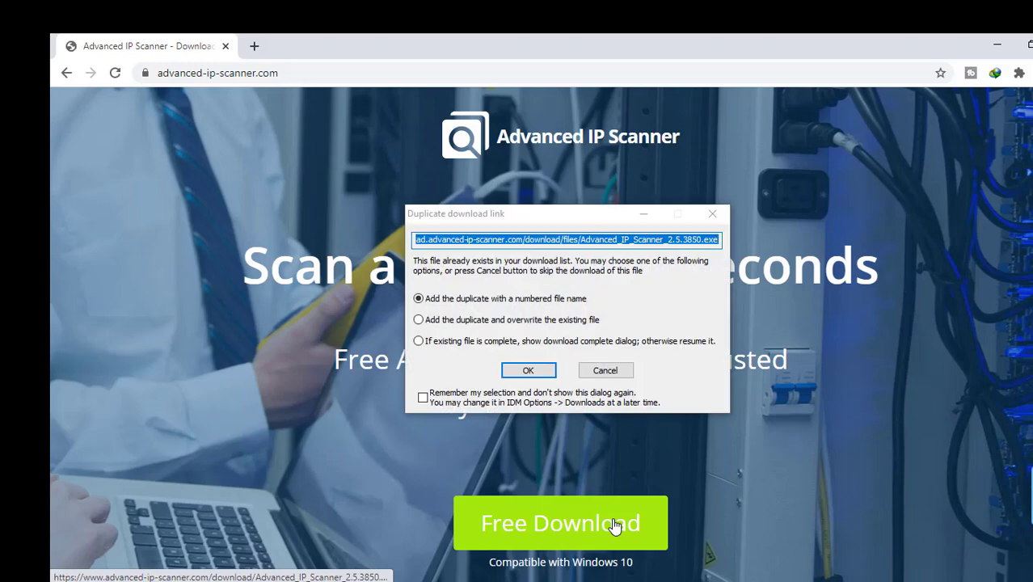
{"action": "left_click", "coordinate": [526, 370]}
{"action": "left_click", "coordinate": [525, 383]}
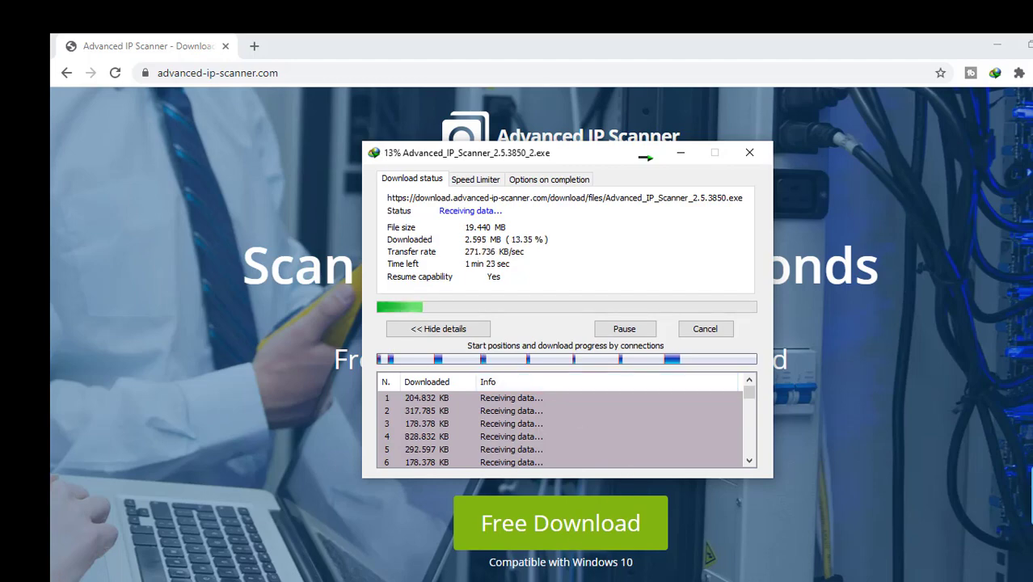
{"action": "left_click", "coordinate": [680, 153]}
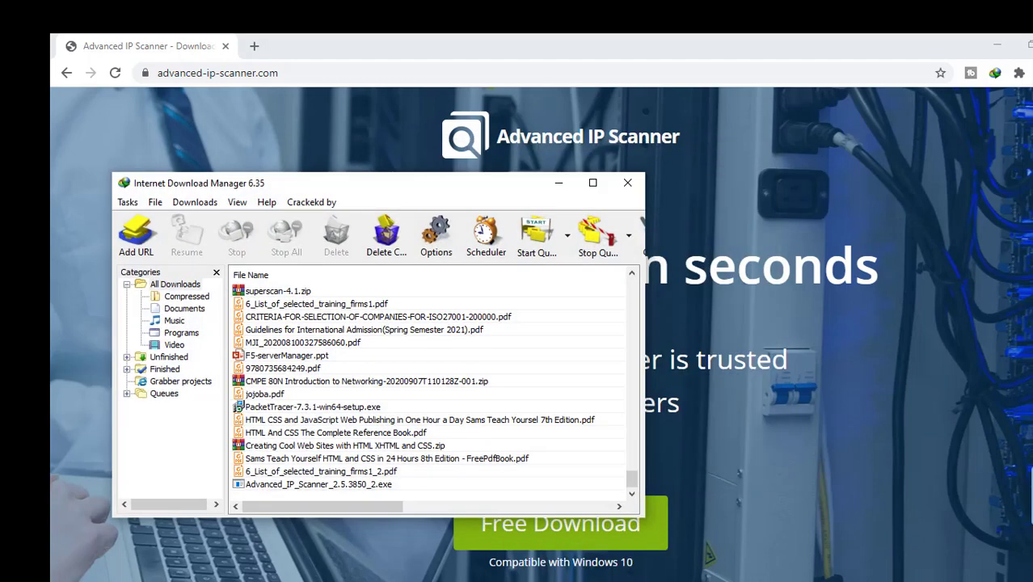
{"action": "left_click", "coordinate": [560, 186]}
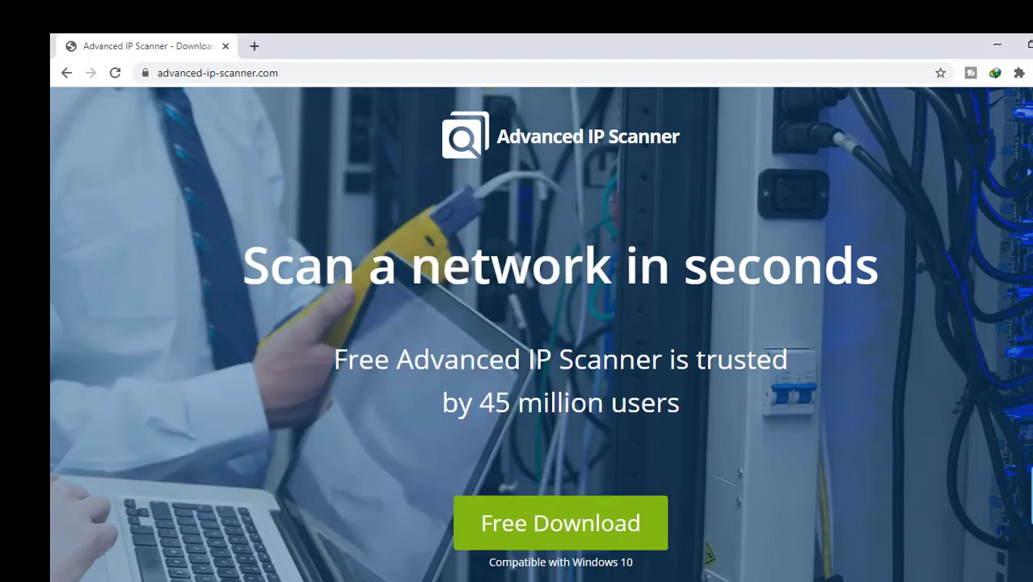
Switch to Internet Download Manager and run the downloaded Advanced_IP_Scanner_2.5.3850_2.exe
{"action": "left_click", "coordinate": [670, 580]}
{"action": "left_click", "coordinate": [1010, 544]}
{"action": "key", "text": "alt+Tab"}
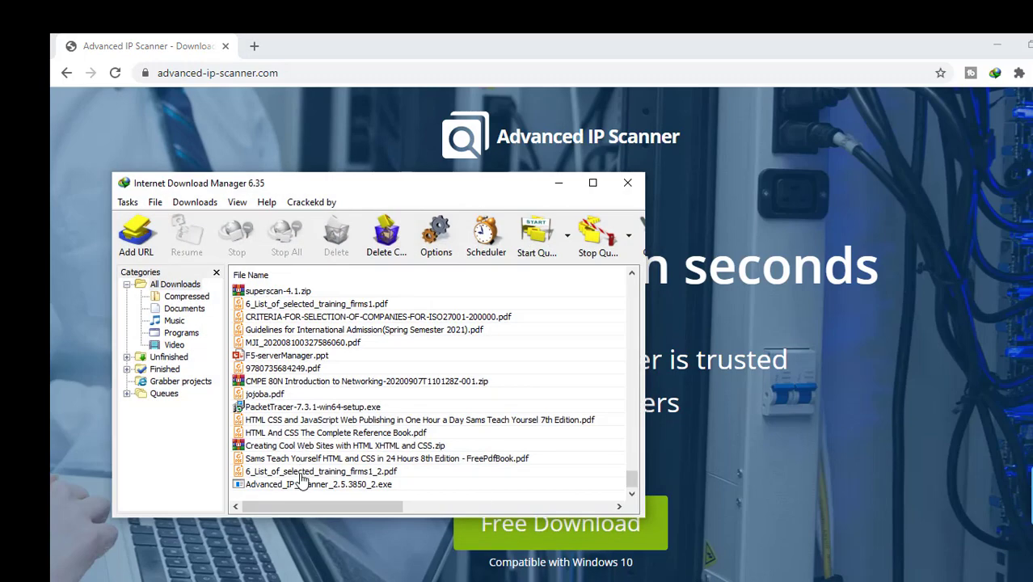
{"action": "double_click", "coordinate": [300, 485]}
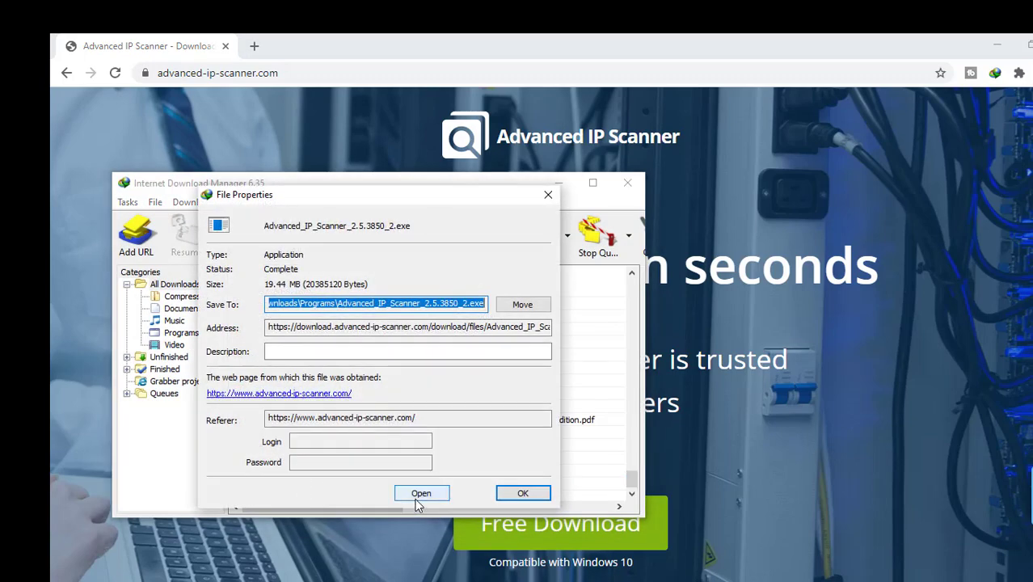
{"action": "left_click", "coordinate": [418, 496]}
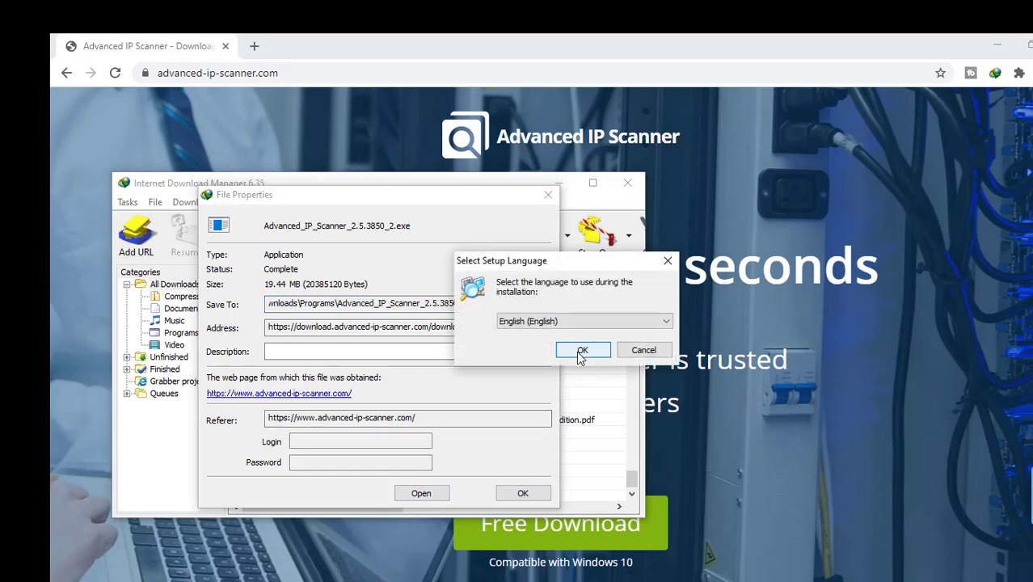
Set up Advanced IP Scanner in English with the Install action, accept the license agreement and start the installation
{"action": "left_click", "coordinate": [580, 352]}
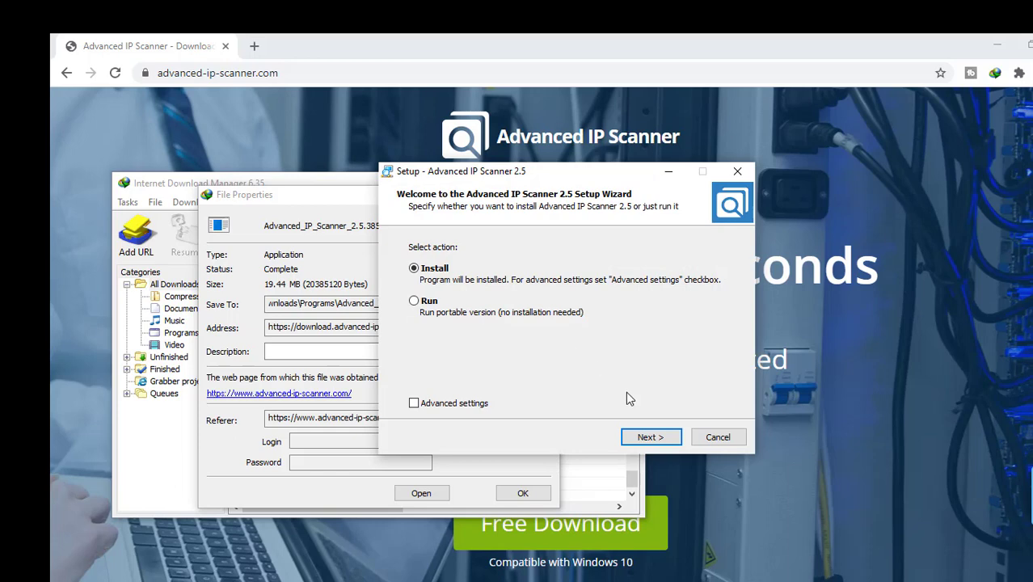
{"action": "left_click", "coordinate": [645, 438]}
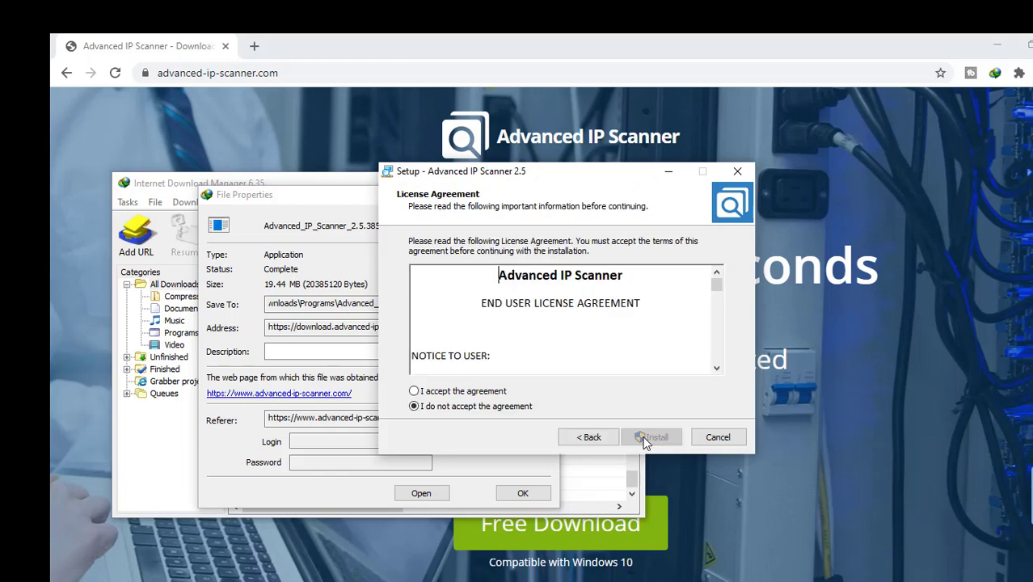
{"action": "left_click", "coordinate": [472, 390]}
{"action": "left_click", "coordinate": [650, 437]}
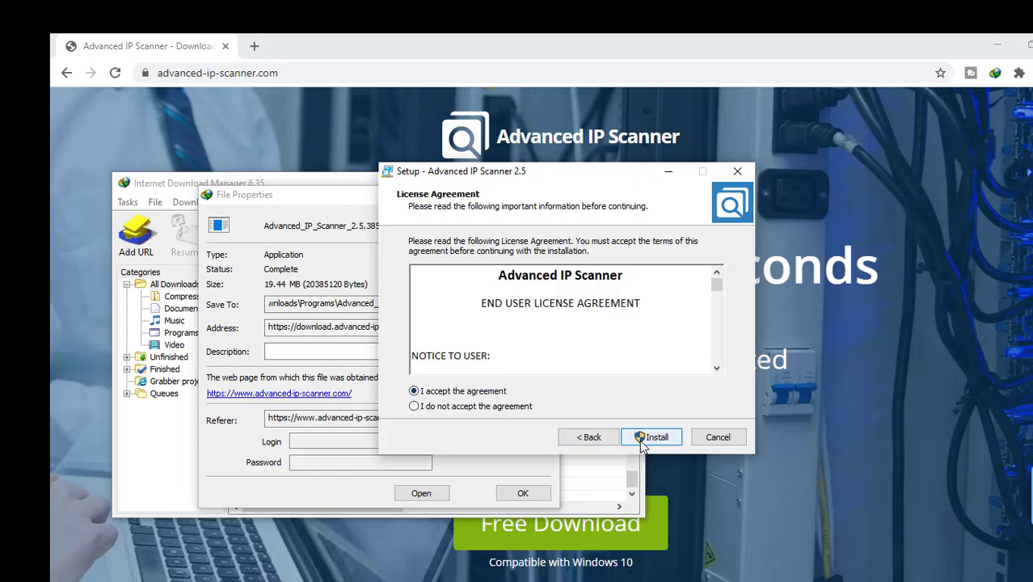
Close the file properties and download manager windows, and minimize the browser while the setup runs
{"action": "left_click", "coordinate": [343, 194]}
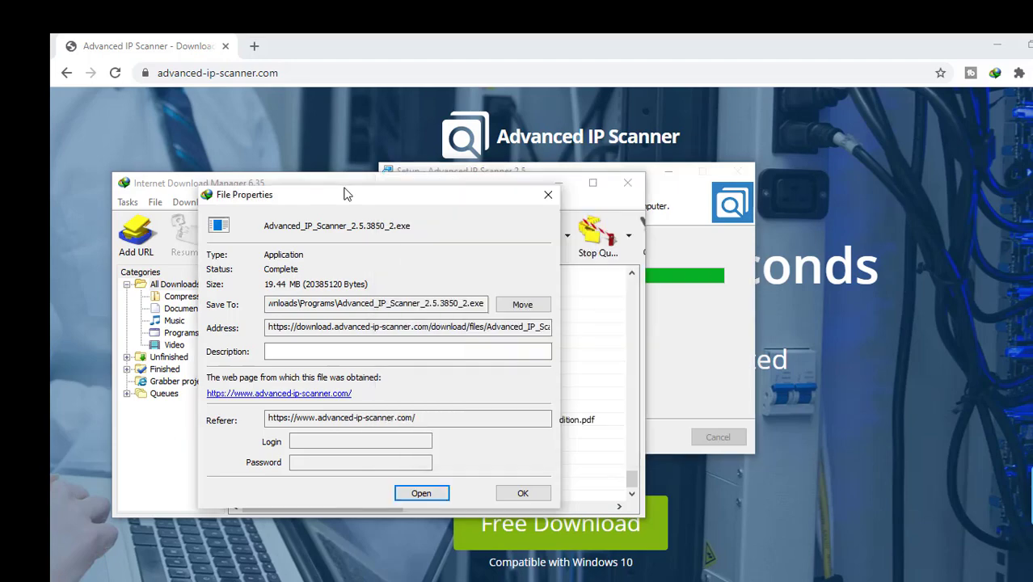
{"action": "left_click", "coordinate": [550, 202]}
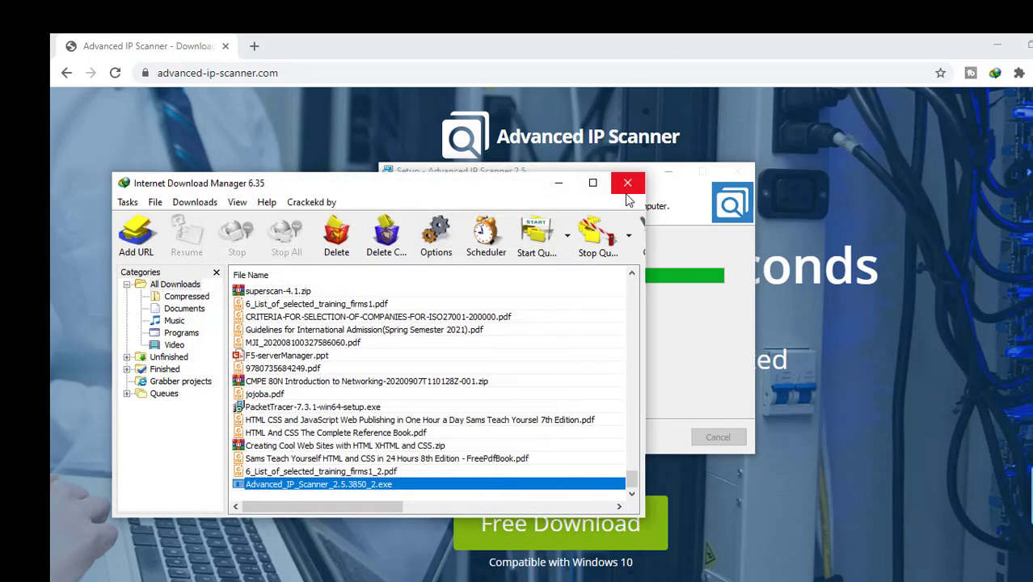
{"action": "left_click", "coordinate": [627, 182]}
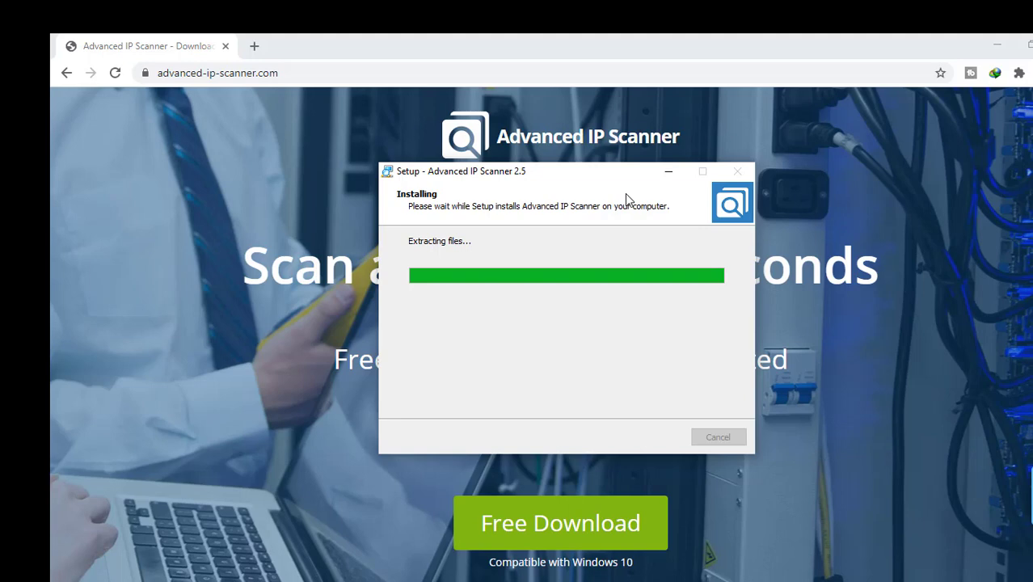
{"action": "left_click", "coordinate": [999, 42]}
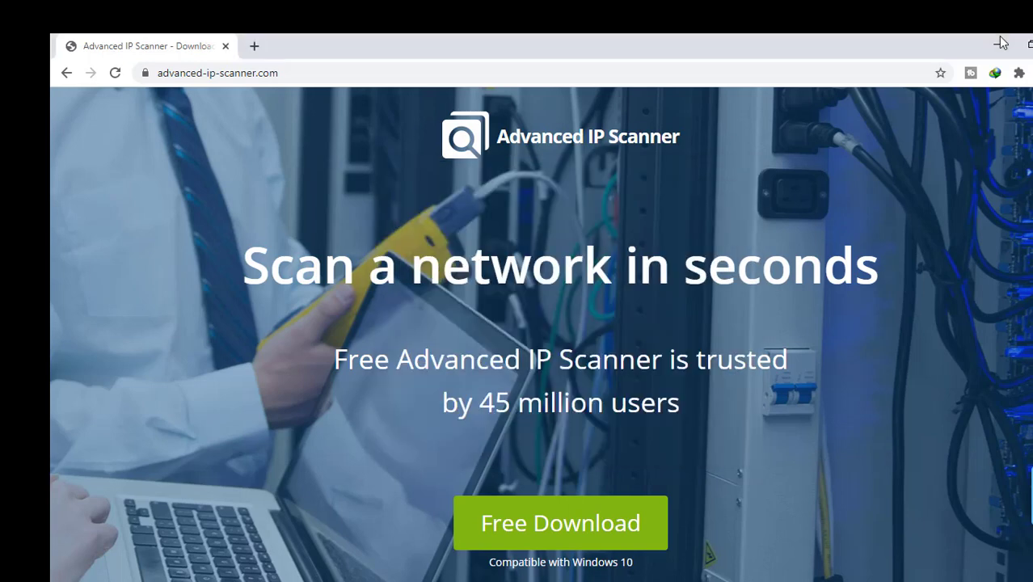
{"action": "left_click", "coordinate": [855, 179]}
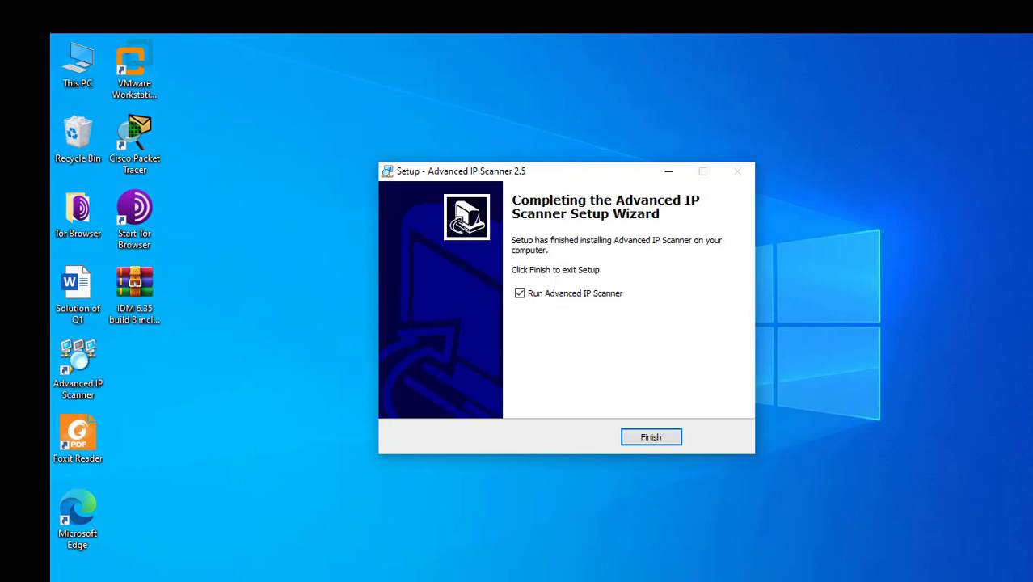
Finish the setup wizard with Run Advanced IP Scanner enabled, and select the IP range in the scanner
{"action": "left_click", "coordinate": [662, 436]}
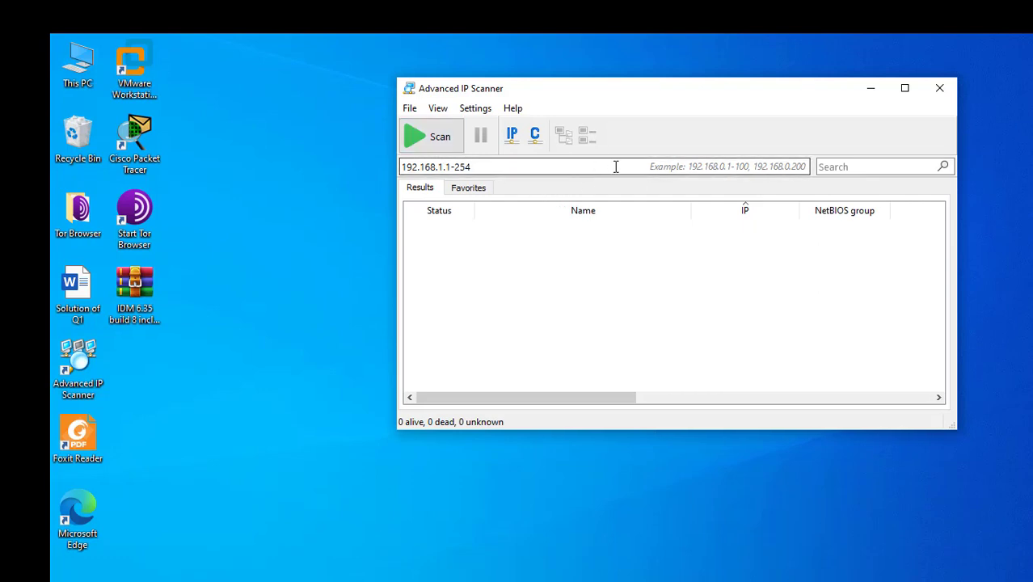
{"action": "left_click", "coordinate": [589, 166]}
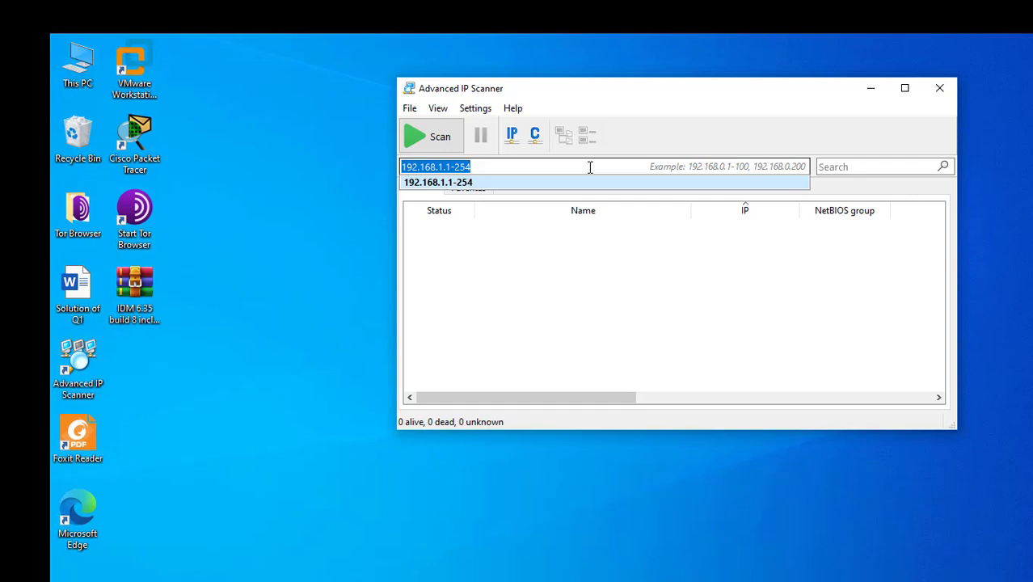
Open the Windows network settings in a maximized window and show the adapter options from the Wi-Fi page
{"action": "left_click", "coordinate": [816, 453]}
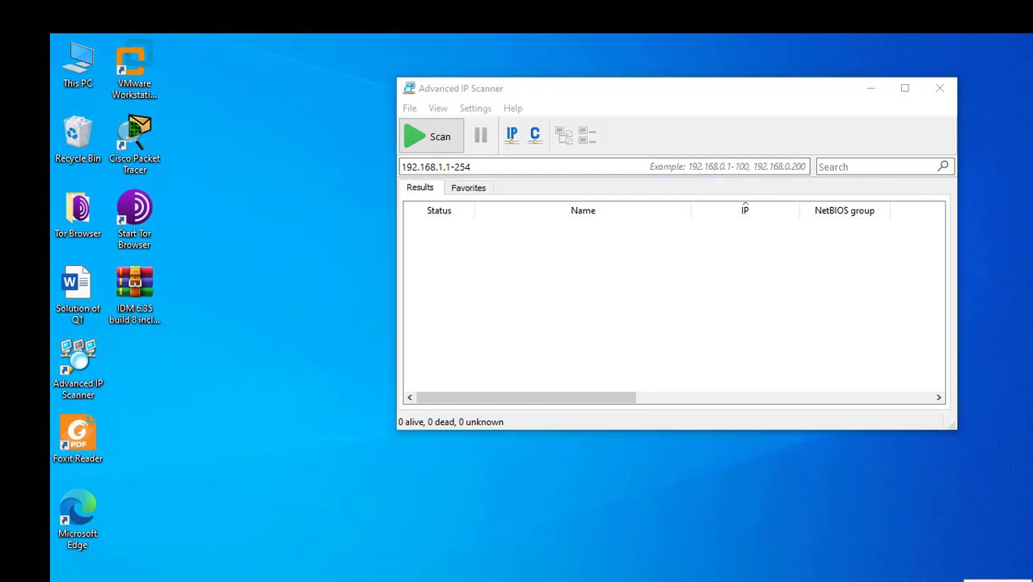
{"action": "left_click", "coordinate": [946, 579]}
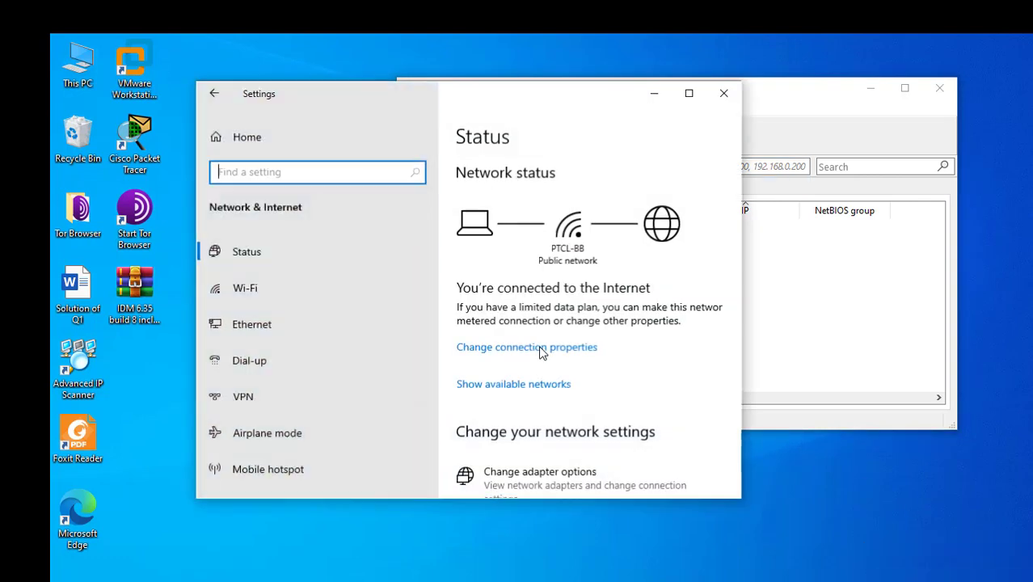
{"action": "left_click", "coordinate": [689, 93]}
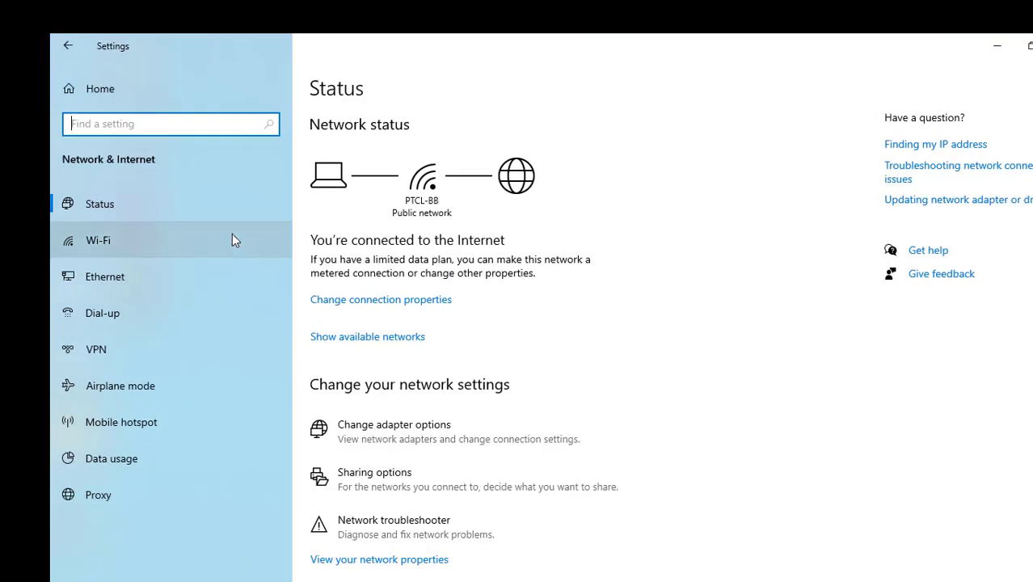
{"action": "left_click", "coordinate": [170, 240]}
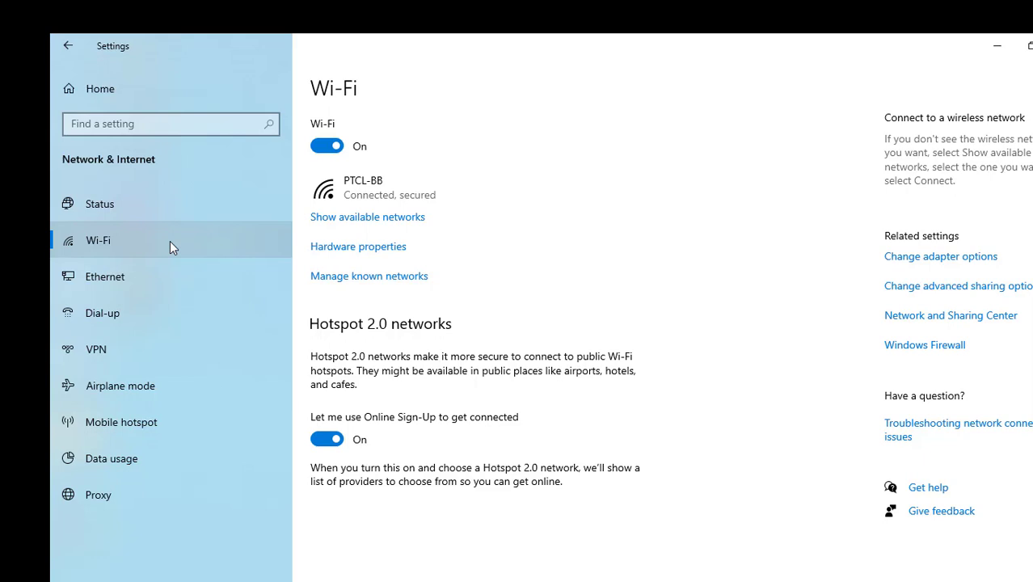
{"action": "left_click", "coordinate": [912, 260]}
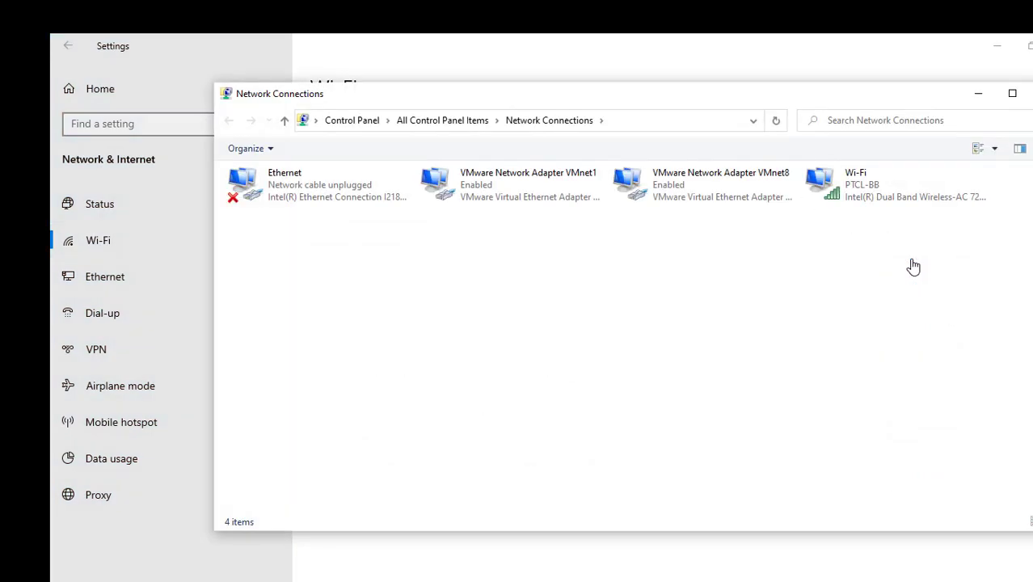
Check the IPv4 address in the Wi-Fi adapter's connection details, and close the details and status windows
{"action": "left_click", "coordinate": [864, 192]}
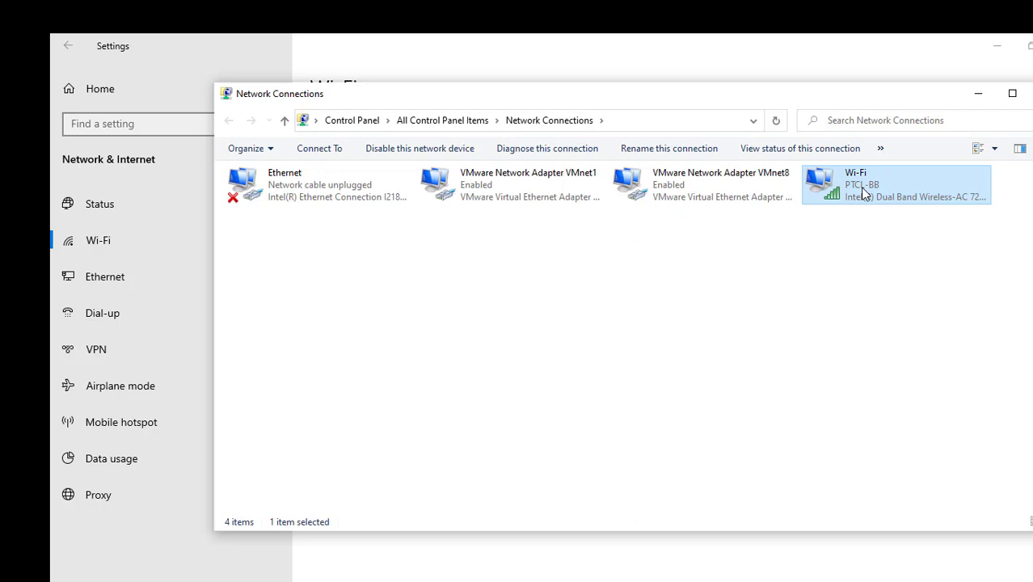
{"action": "right_click", "coordinate": [863, 192]}
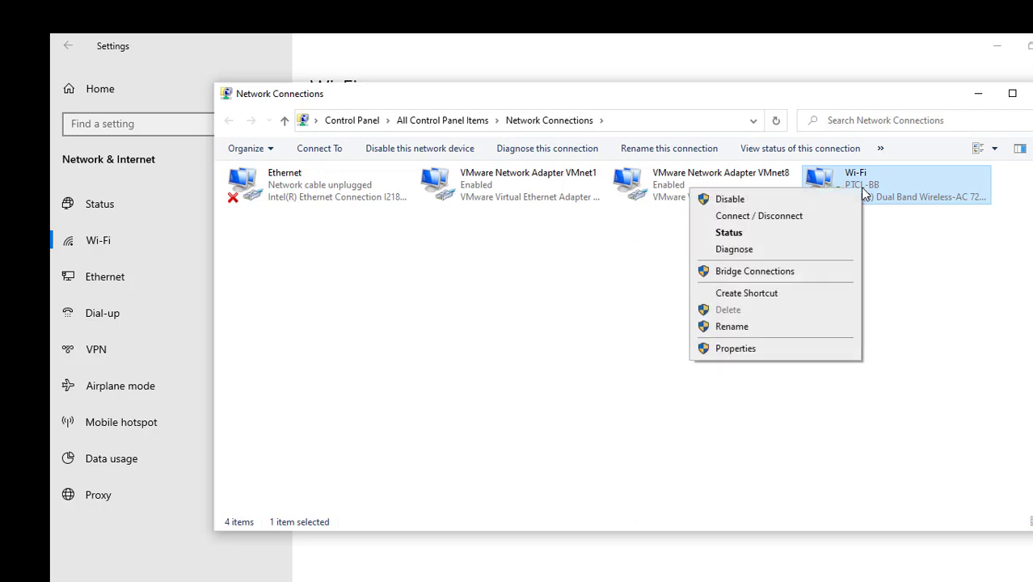
{"action": "left_click", "coordinate": [789, 234]}
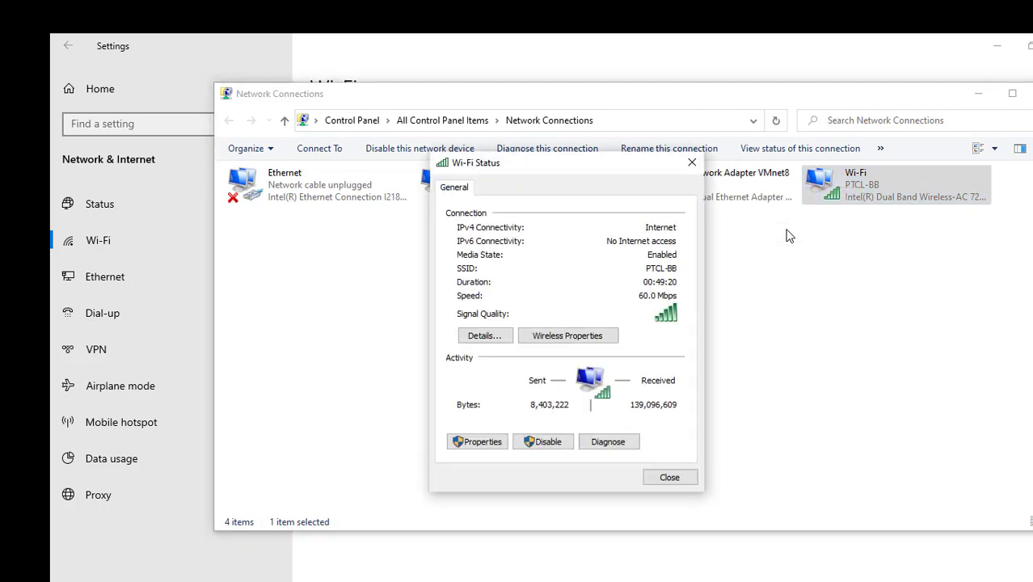
{"action": "left_click", "coordinate": [484, 336]}
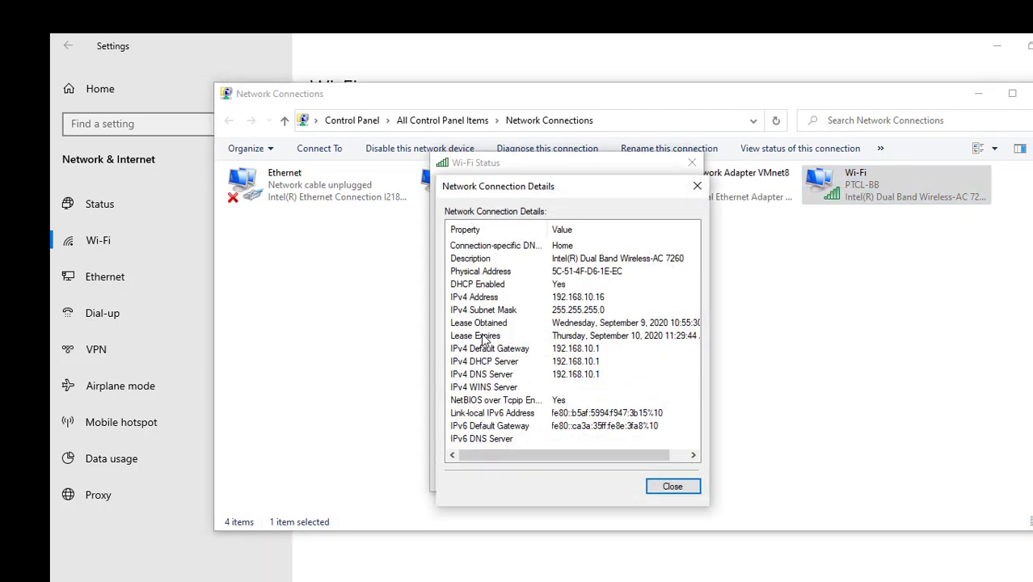
{"action": "left_click", "coordinate": [605, 298]}
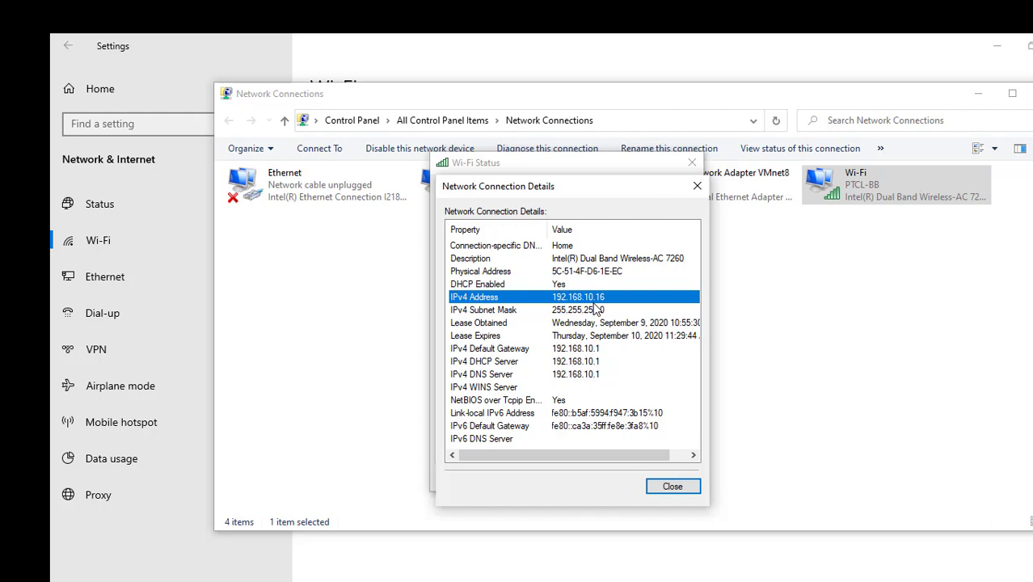
{"action": "left_click", "coordinate": [669, 485]}
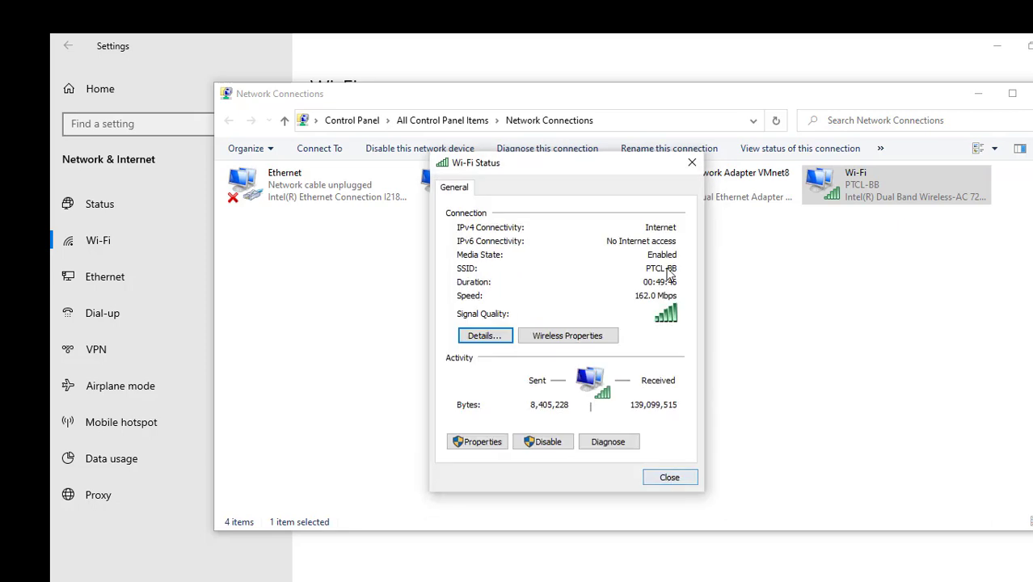
{"action": "left_click", "coordinate": [692, 162]}
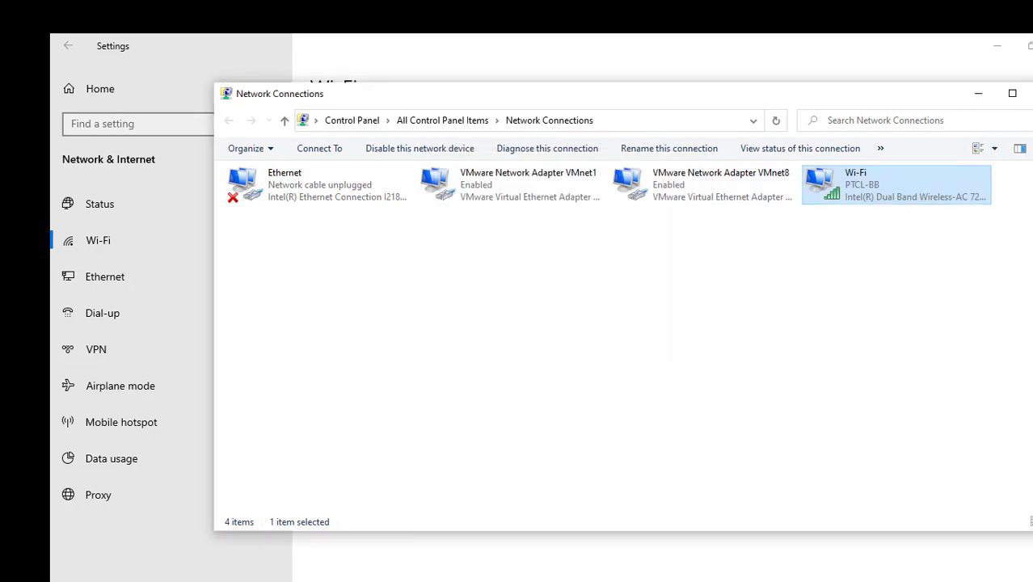
Close Network Connections and minimize Settings to return to Advanced IP Scanner, and scan the IP range 192.168.10.1-254
{"action": "left_click", "coordinate": [1028, 94]}
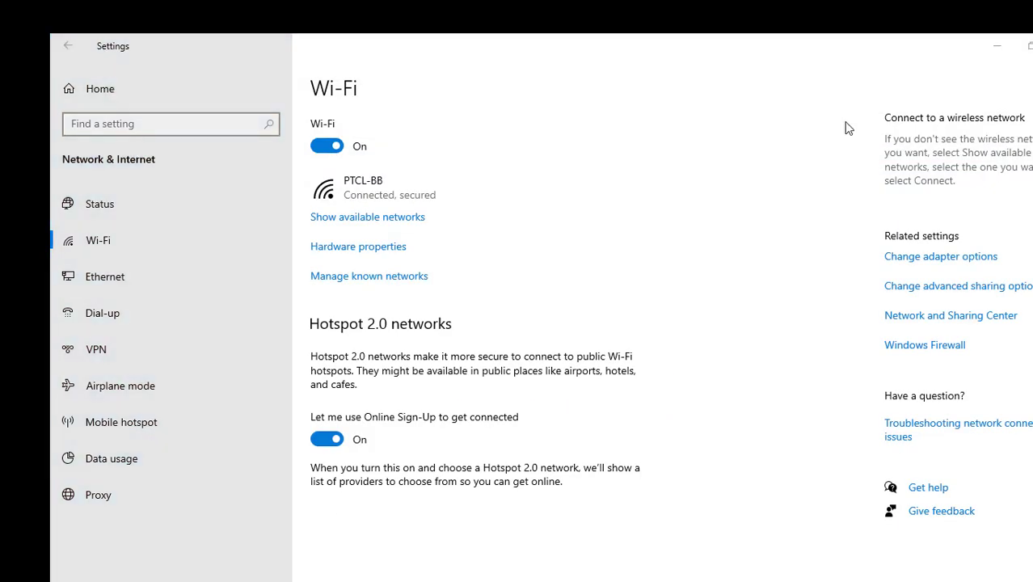
{"action": "left_click", "coordinate": [996, 45]}
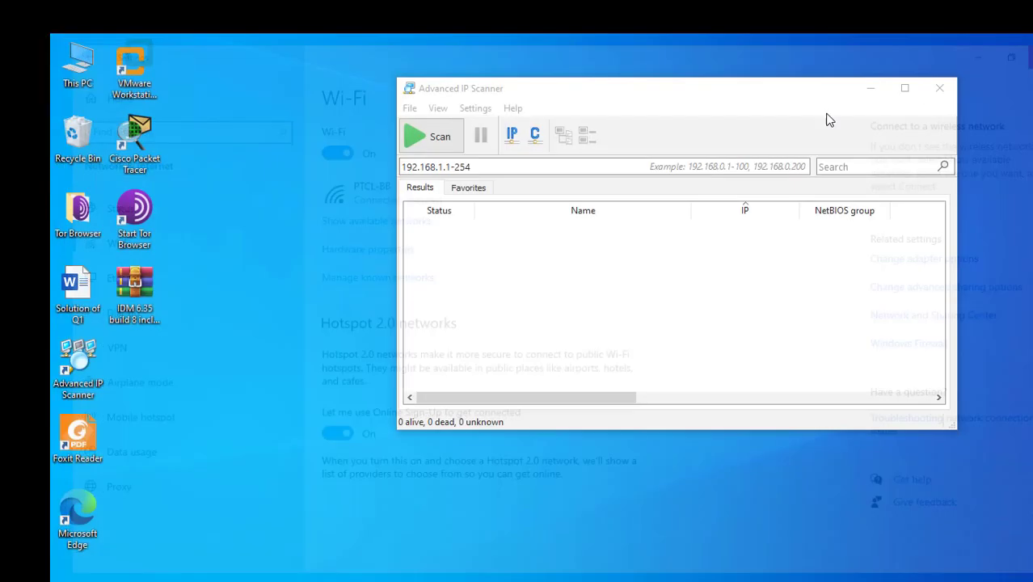
{"action": "left_click", "coordinate": [489, 171]}
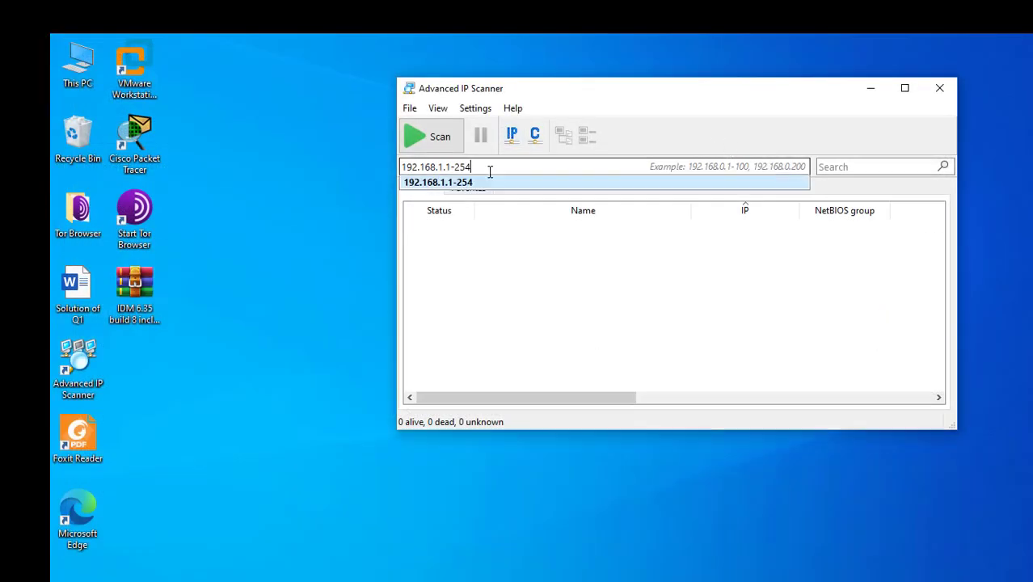
{"action": "key", "text": "BackSpace"}
{"action": "key", "text": "BackSpace"}
{"action": "key", "text": "BackSpace"}
{"action": "key", "text": "BackSpace"}
{"action": "key", "text": "BackSpace"}
{"action": "key", "text": "BackSpace"}
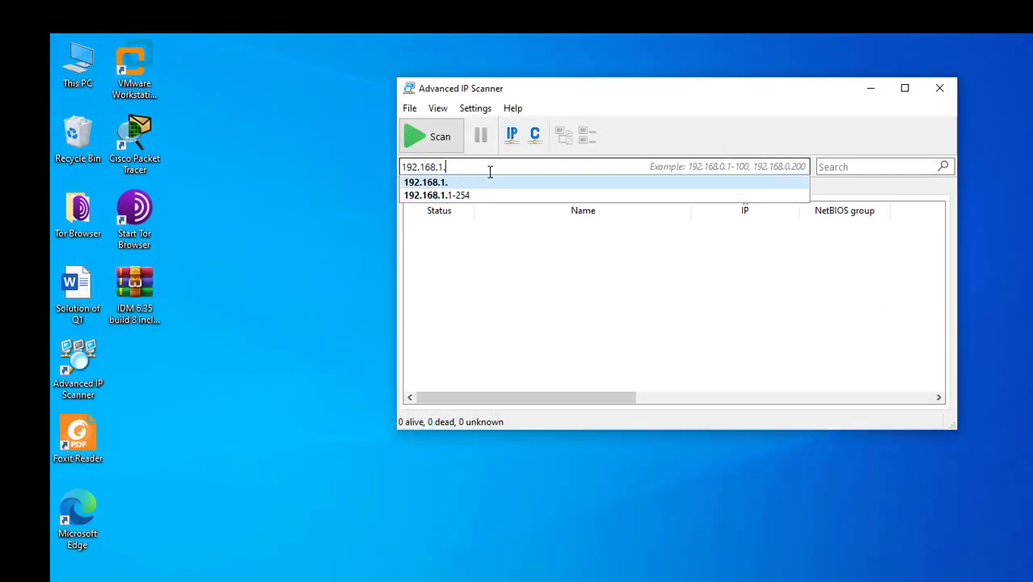
{"action": "type", "text": "0"}
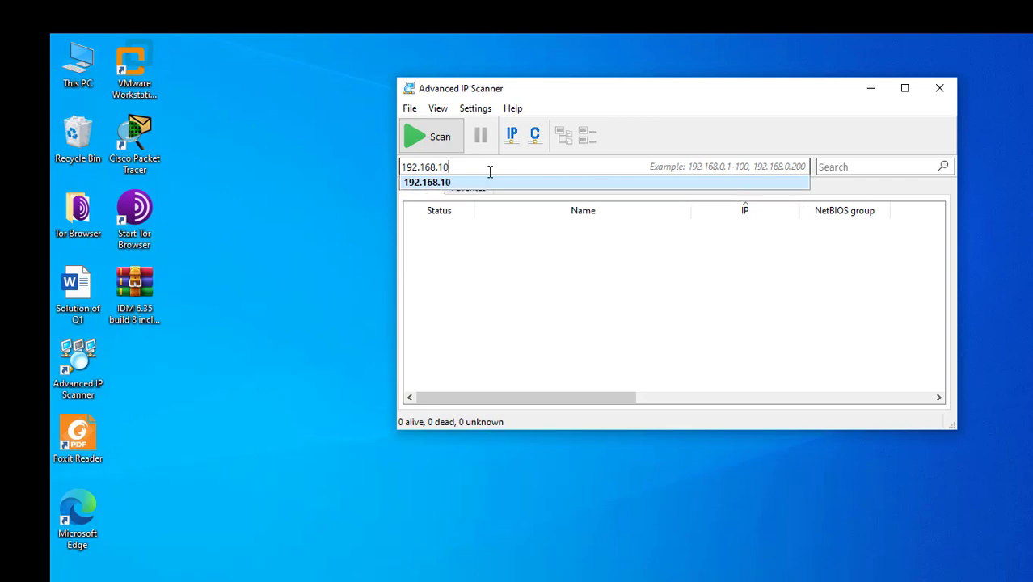
{"action": "type", "text": ".1-254"}
{"action": "left_click", "coordinate": [435, 146]}
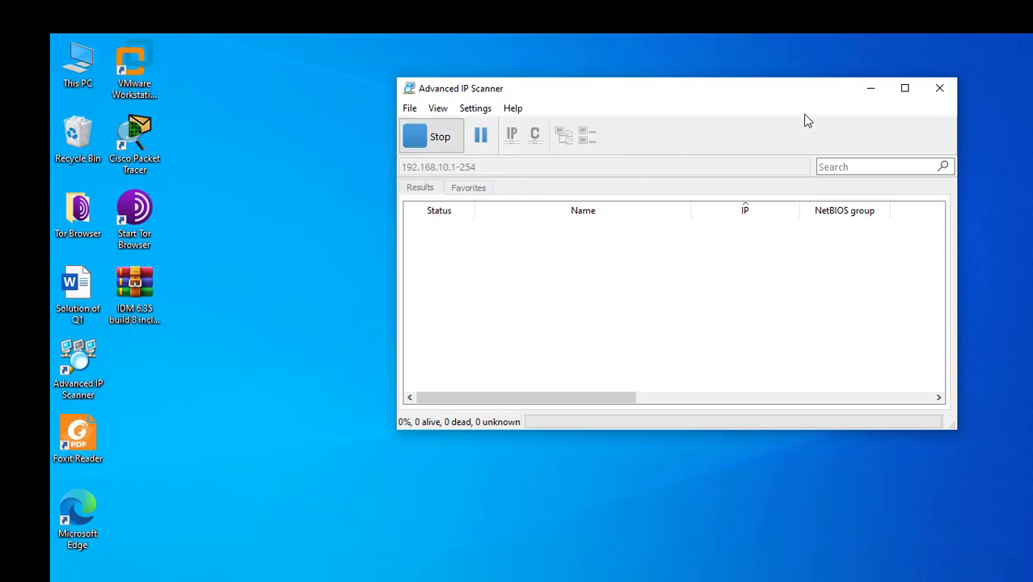
Go through the listed devices from 192.168.10.1 to 192.168.10.7 in the maximized scanner window, and stop the scan
{"action": "left_click", "coordinate": [905, 88]}
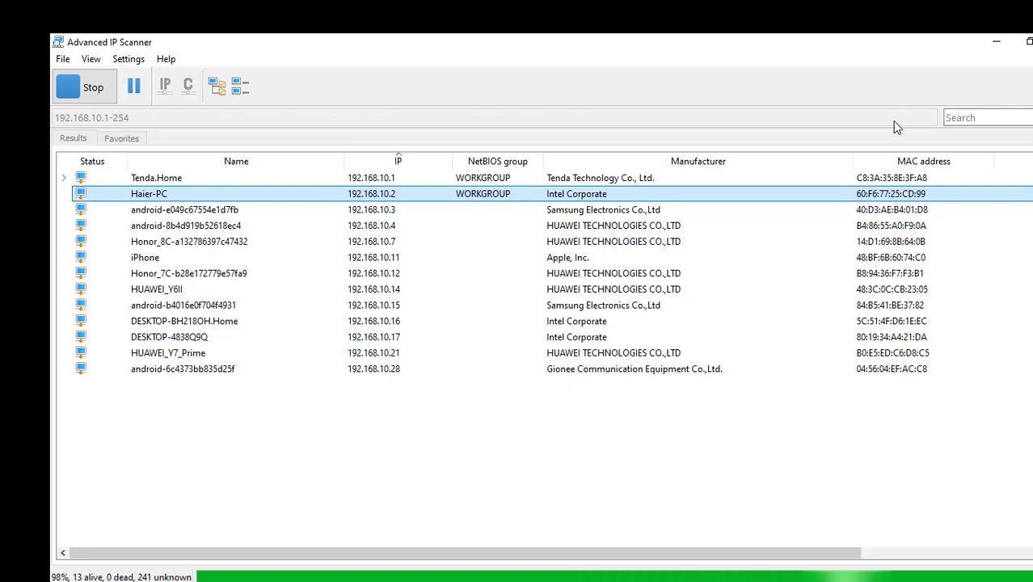
{"action": "left_click", "coordinate": [890, 181]}
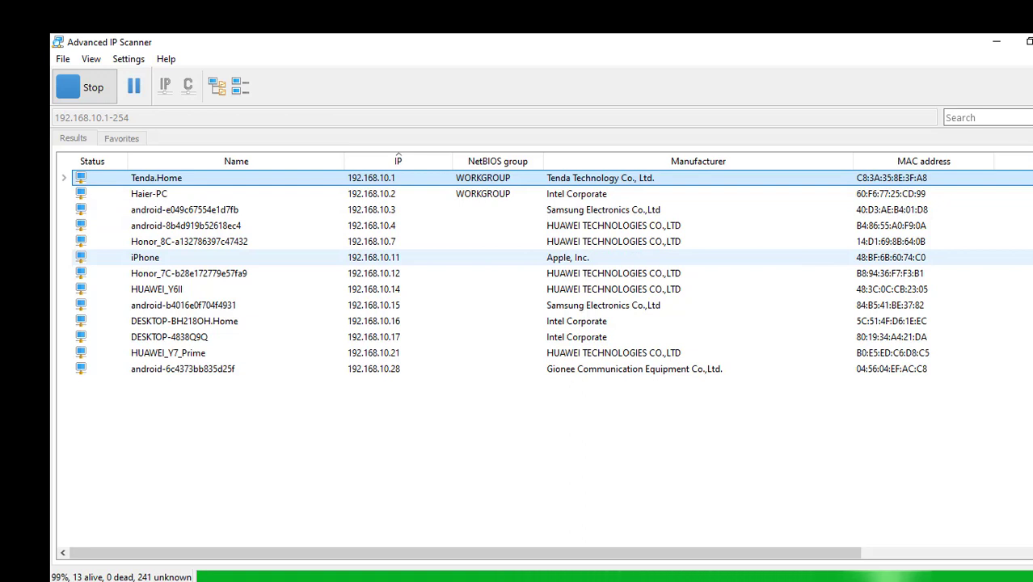
{"action": "left_click", "coordinate": [397, 202]}
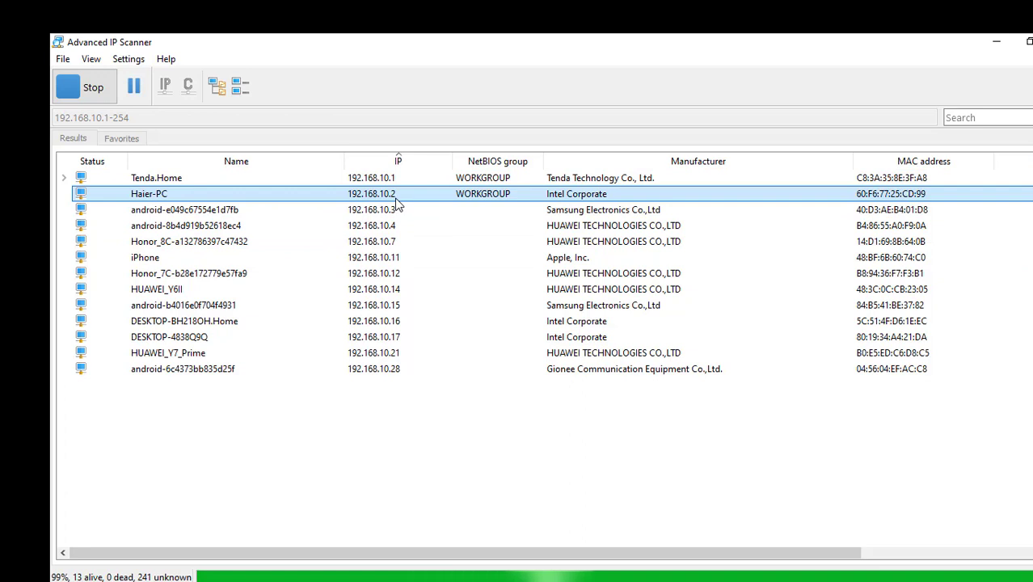
{"action": "left_click", "coordinate": [396, 212]}
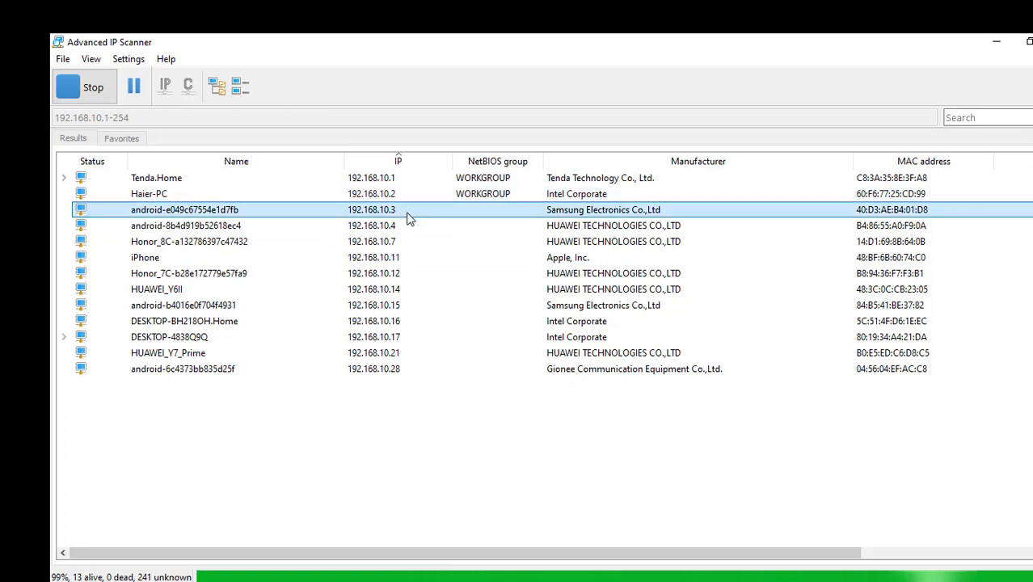
{"action": "left_click", "coordinate": [443, 229]}
{"action": "left_click", "coordinate": [455, 243]}
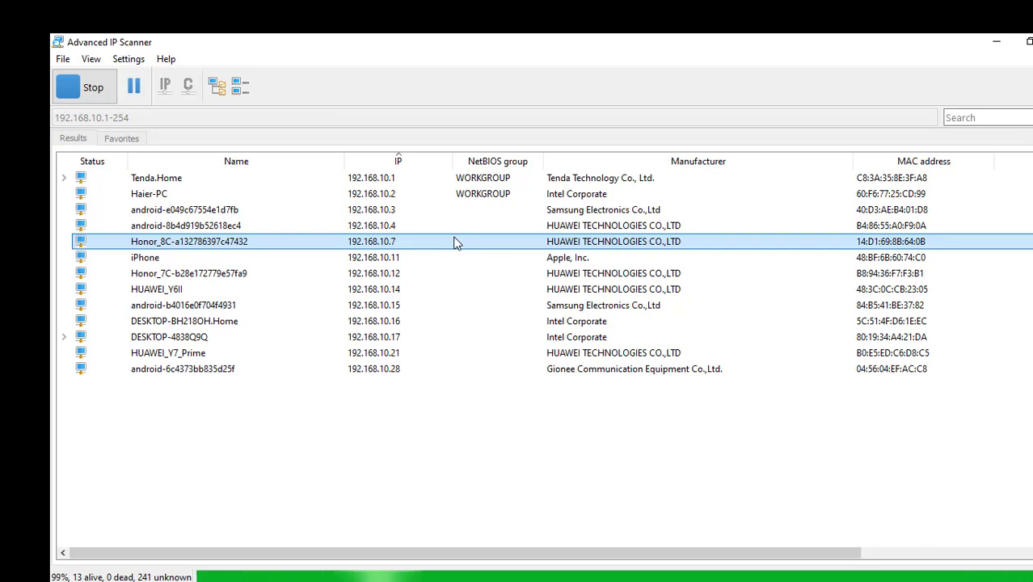
{"action": "left_click", "coordinate": [96, 92]}
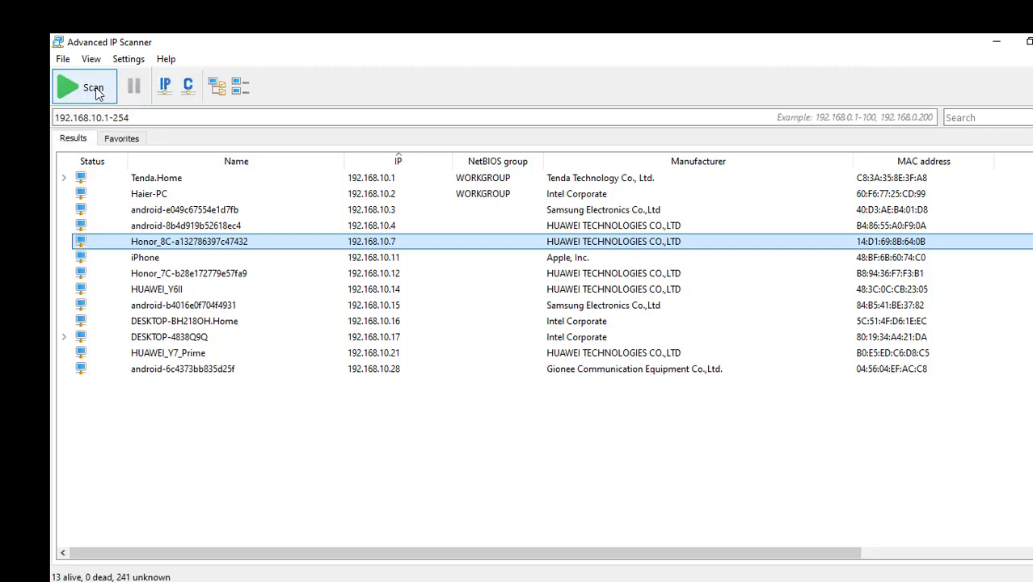